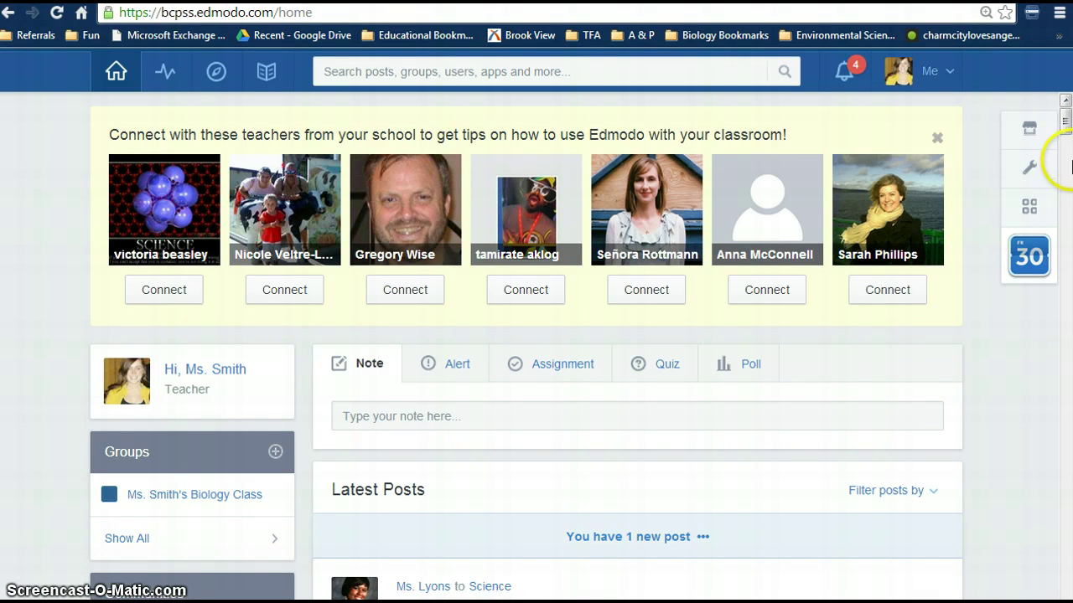
# Dismiss the banner on the home page that suggests connecting with teachers from the same school.
pyautogui.moveTo(1066, 122)
pyautogui.mouseDown()
pyautogui.moveTo(1067, 220)
pyautogui.moveTo(1048, 307)
pyautogui.moveTo(1047, 183)
pyautogui.moveTo(1036, 162)
pyautogui.moveTo(1054, 108)
pyautogui.mouseUp()
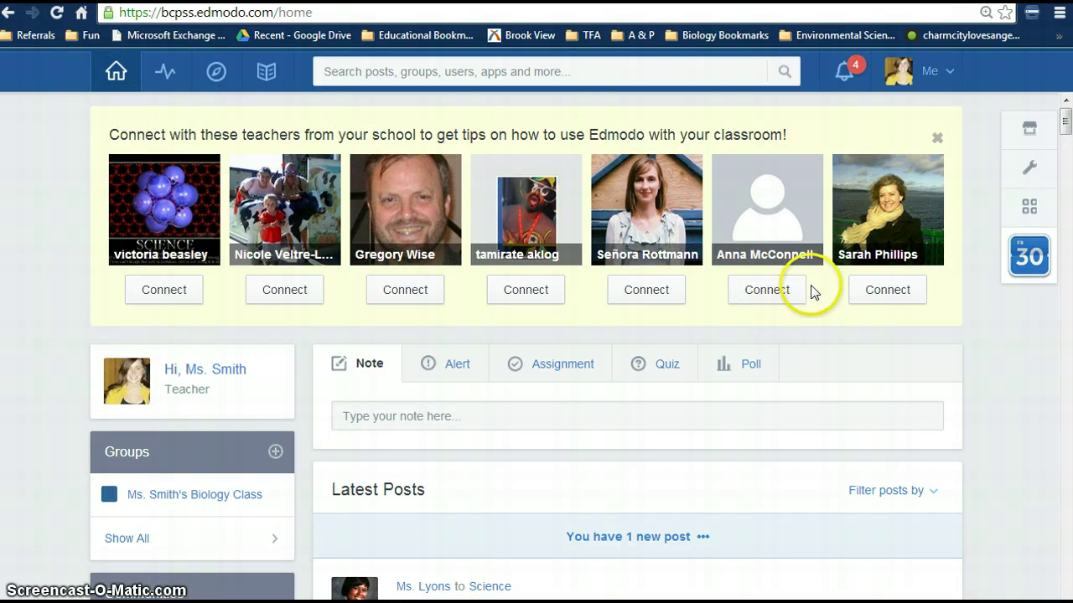
pyautogui.moveTo(577, 175)
pyautogui.moveTo(154, 187)
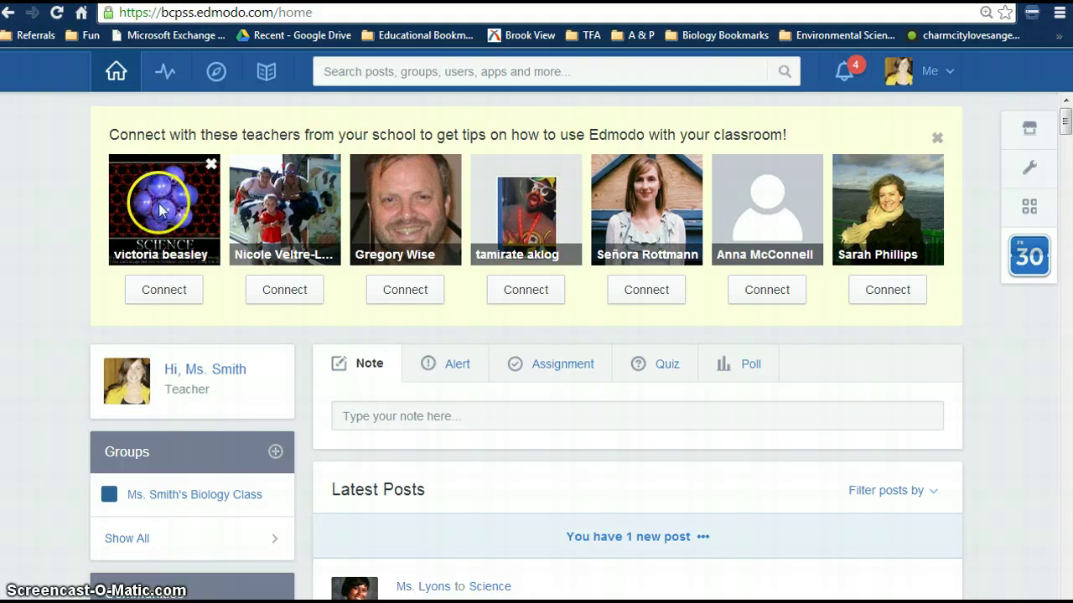
pyautogui.moveTo(942, 239)
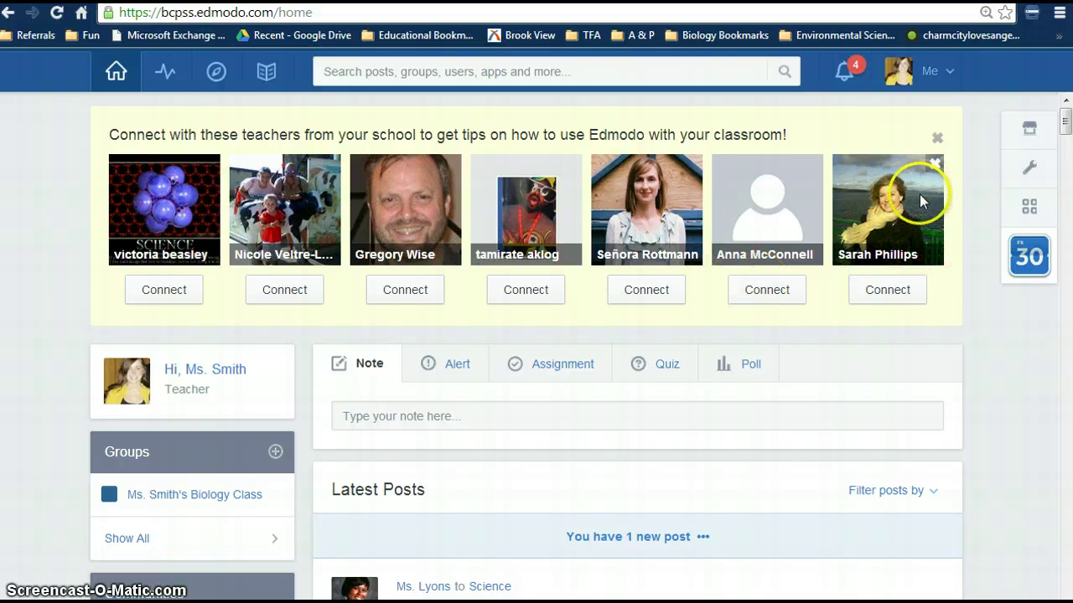
pyautogui.click(936, 139)
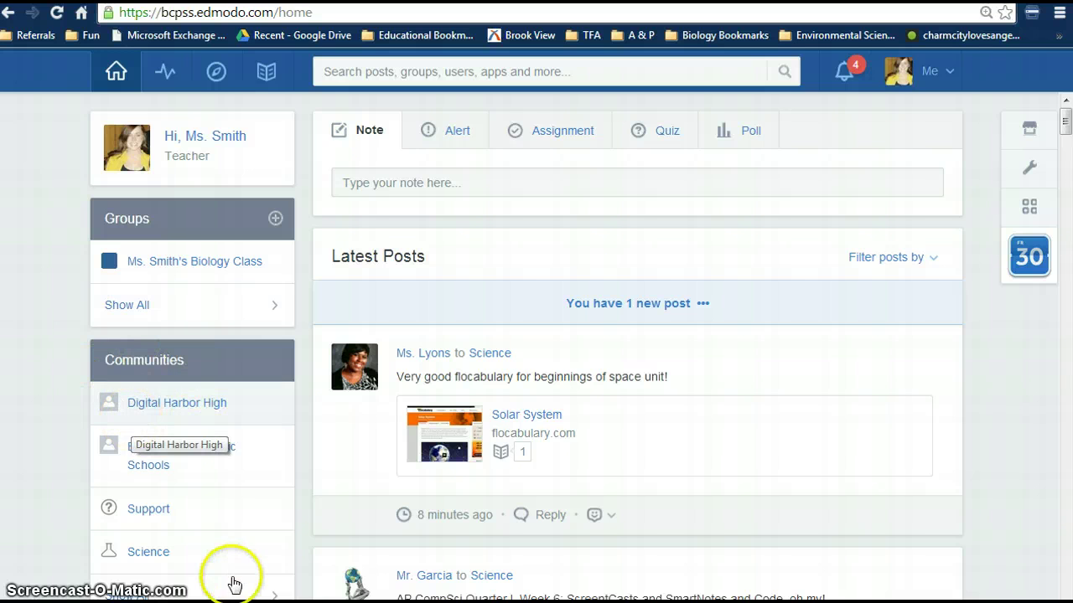
# Open the biology class group and view its join URL and its group code.
pyautogui.click(223, 269)
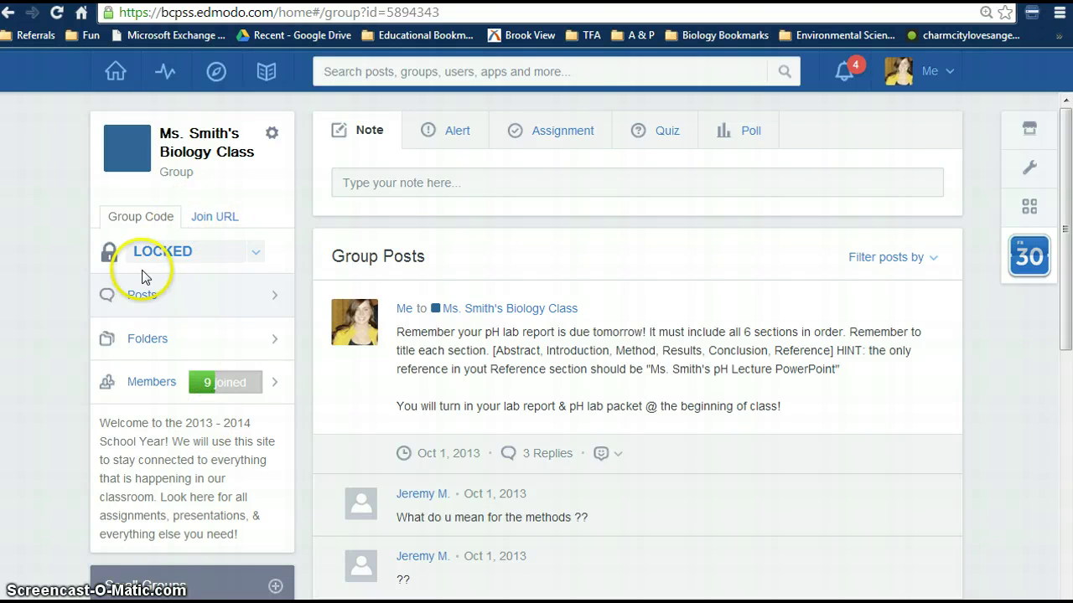
pyautogui.click(206, 221)
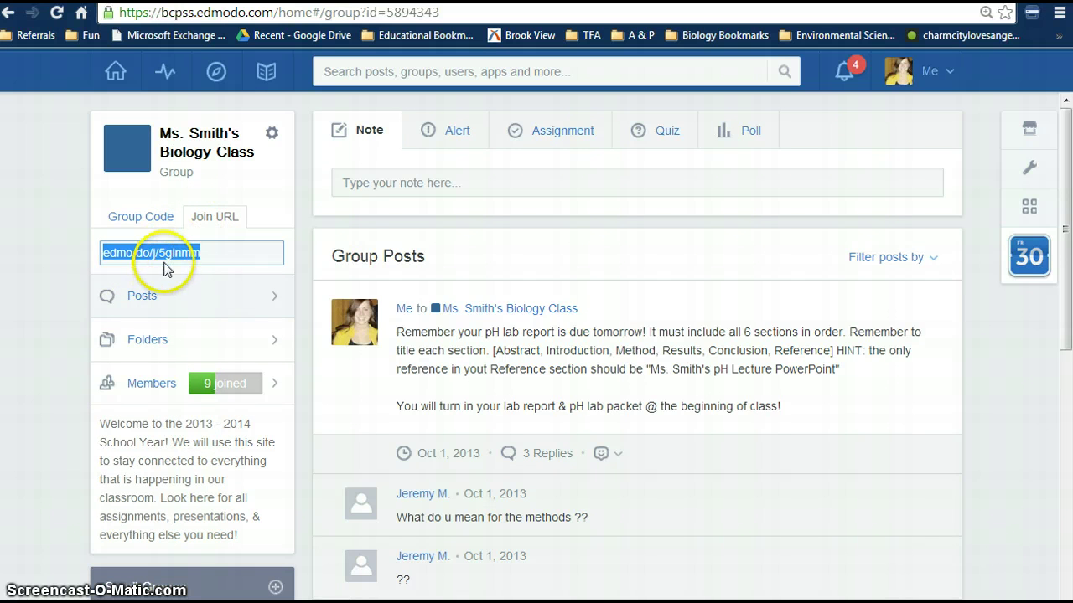
pyautogui.click(141, 215)
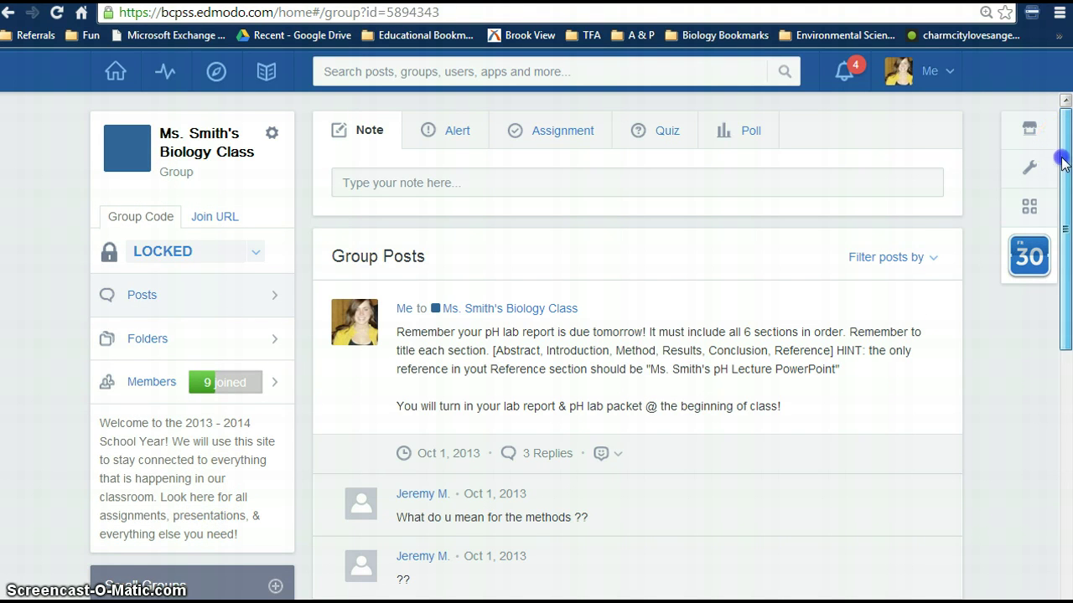
# Read through the biology class group's posts and replies, then return to the start of the group page.
pyautogui.moveTo(1068, 151); pyautogui.dragTo(1056, 187)
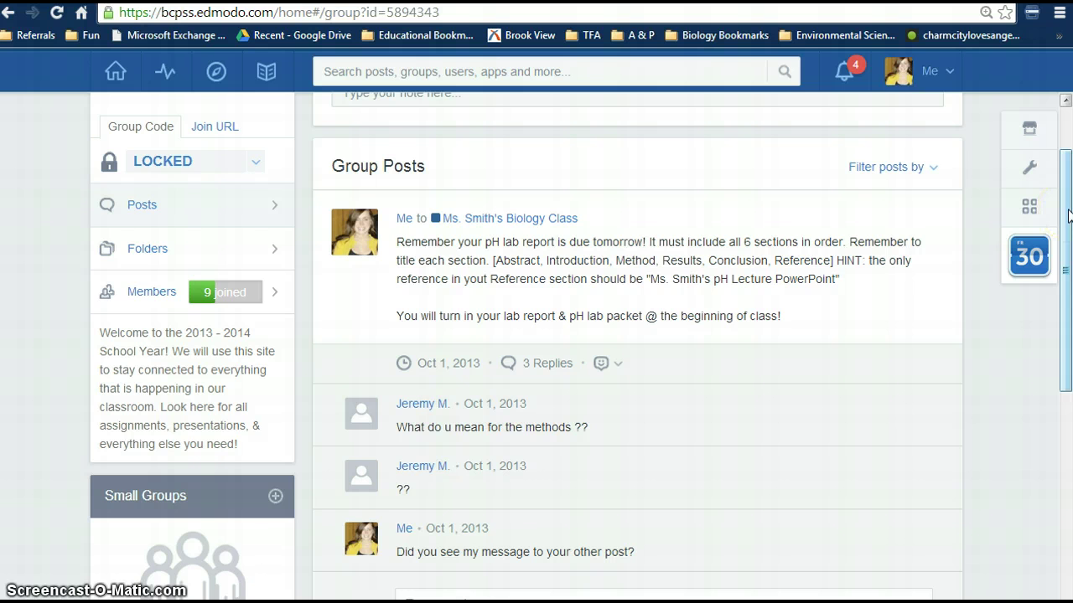
pyautogui.moveTo(1068, 217); pyautogui.dragTo(1065, 384)
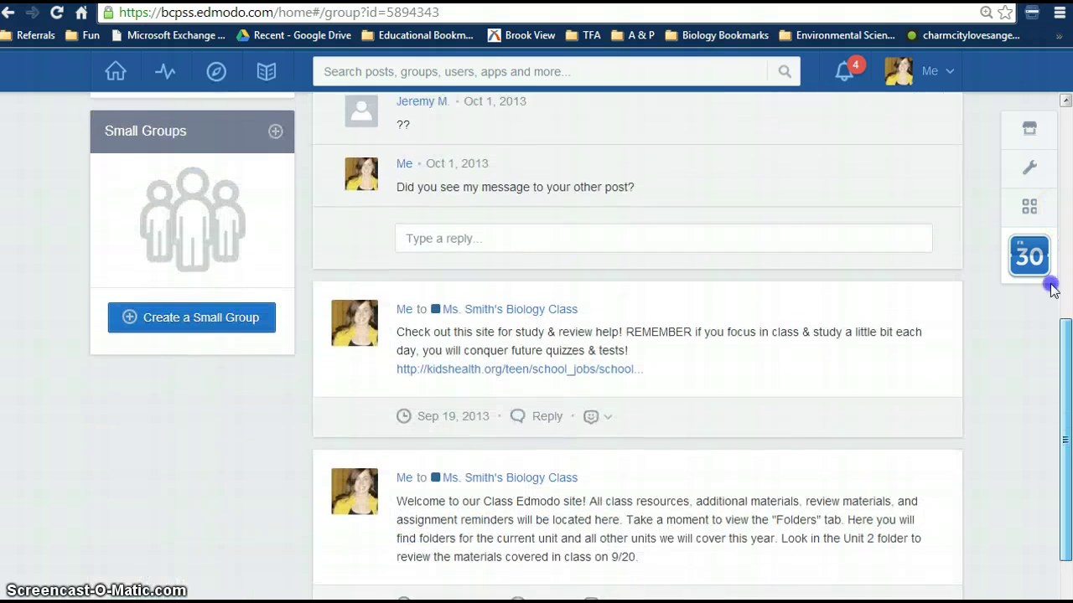
pyautogui.moveTo(1050, 284); pyautogui.dragTo(1030, 17)
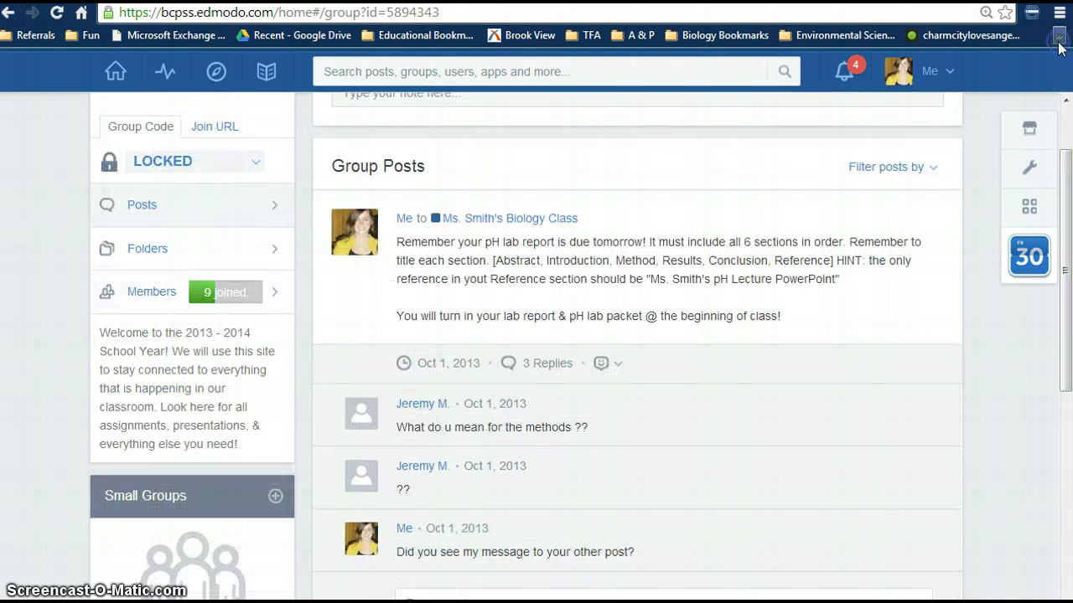
pyautogui.click(1061, 81)
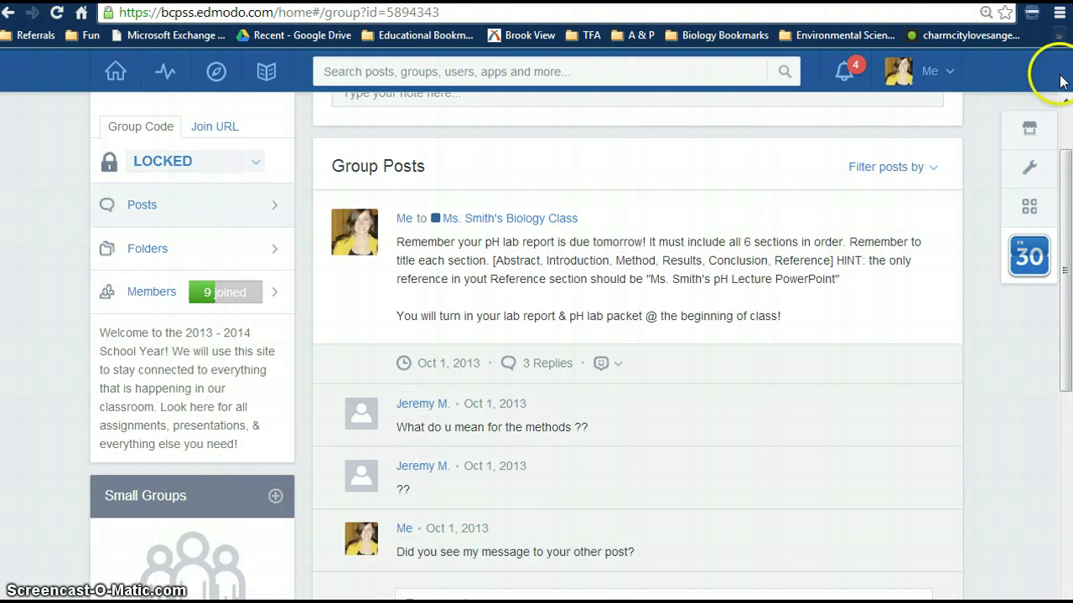
pyautogui.scroll(1, 1061, 81)
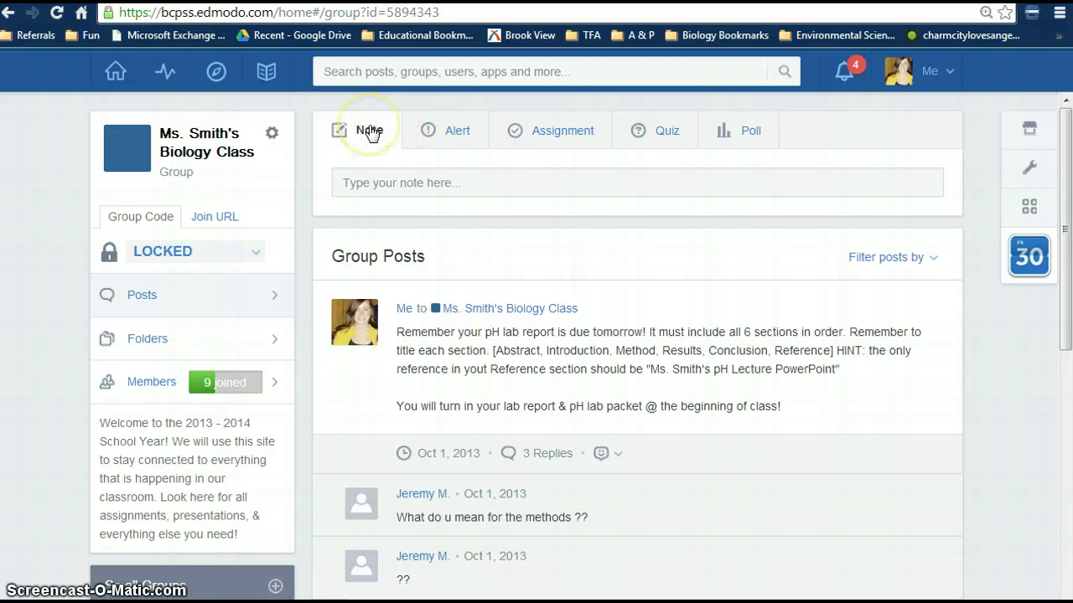
# View the Alert, Assignment, Quiz and Poll posting options for the biology class group.
pyautogui.click(457, 125)
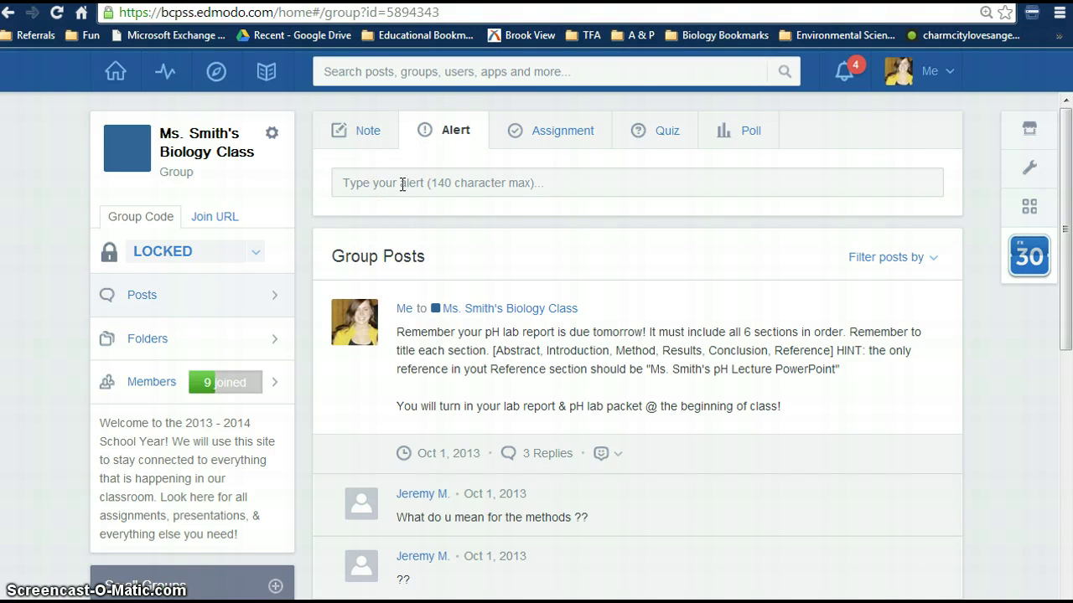
pyautogui.click(574, 136)
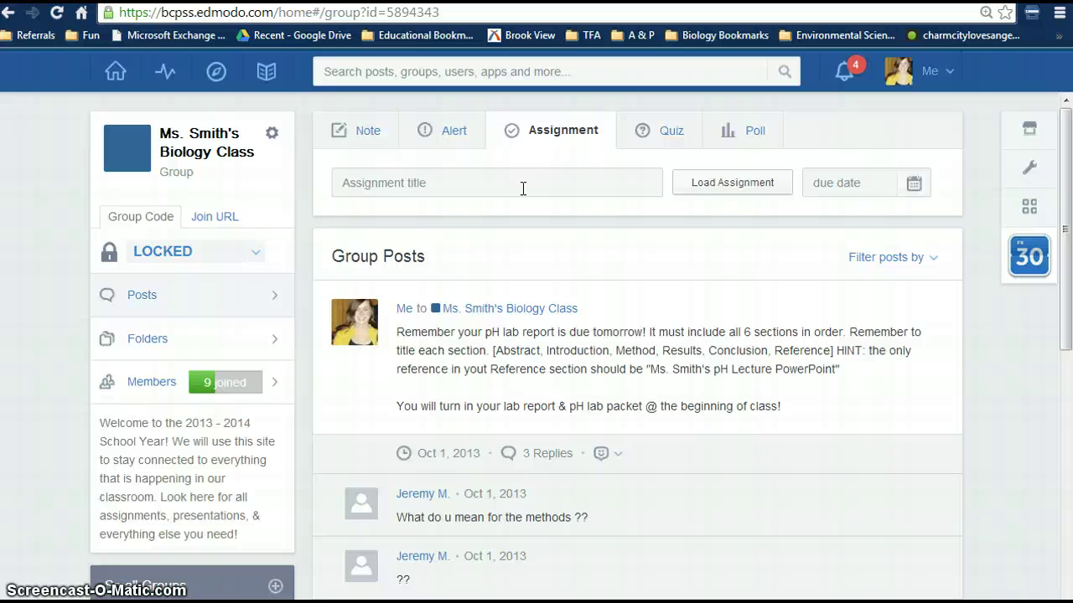
pyautogui.click(663, 134)
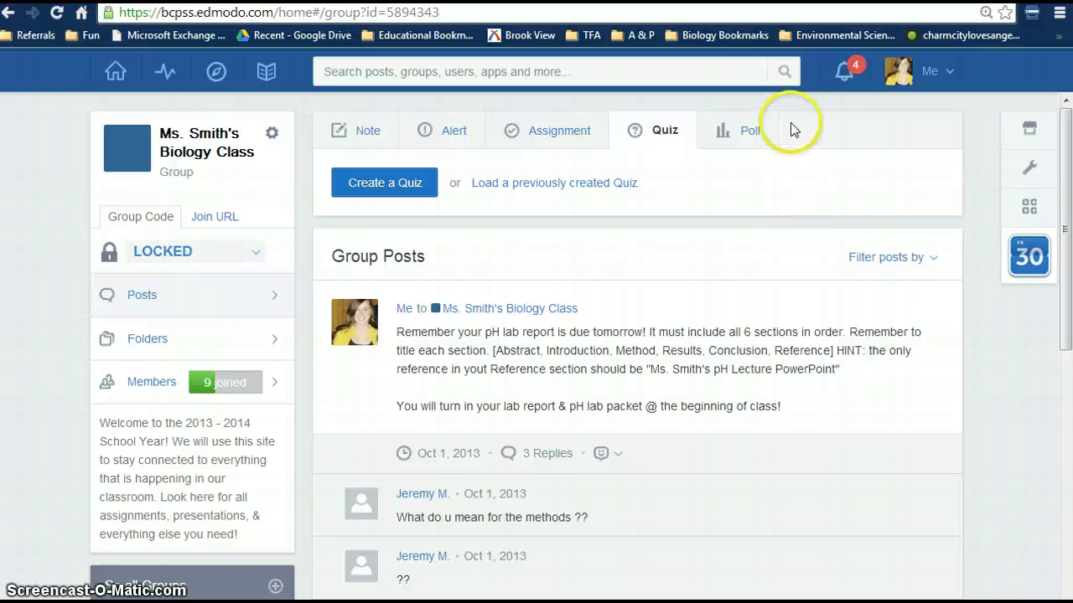
pyautogui.click(754, 127)
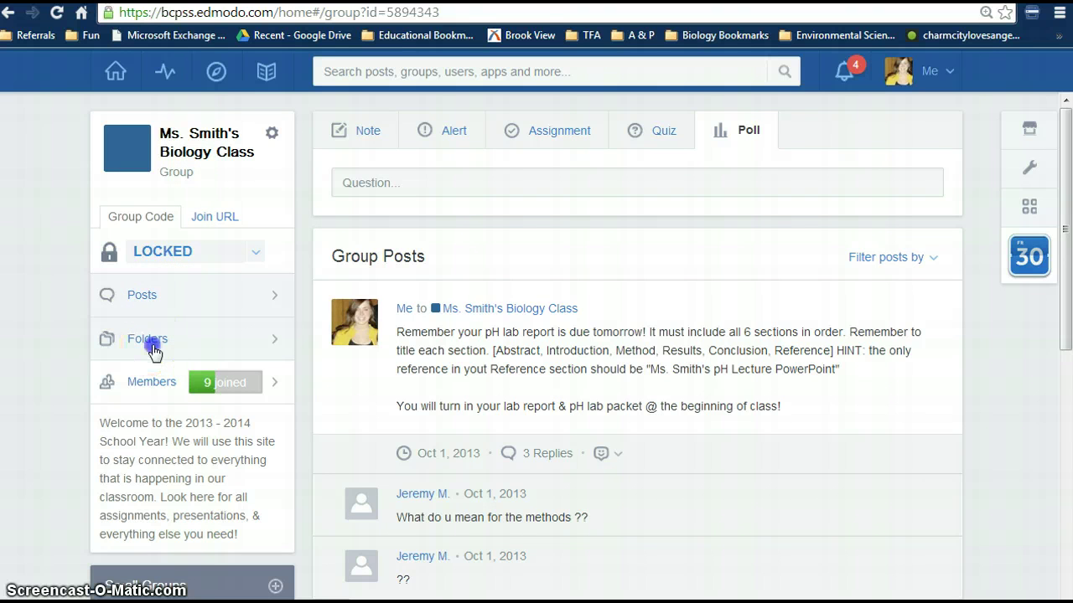
# Open the group's folders and examine the files in the "Unit 2 - Chemistry of the Cell" folder.
pyautogui.click(153, 349)
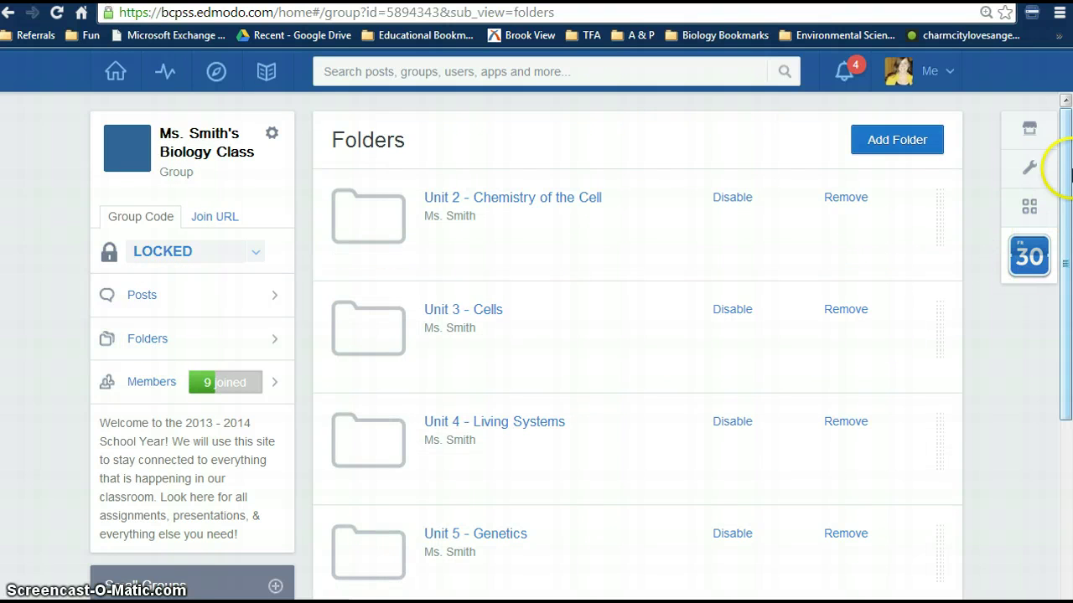
pyautogui.moveTo(1065, 147); pyautogui.dragTo(1055, 58)
pyautogui.click(575, 202)
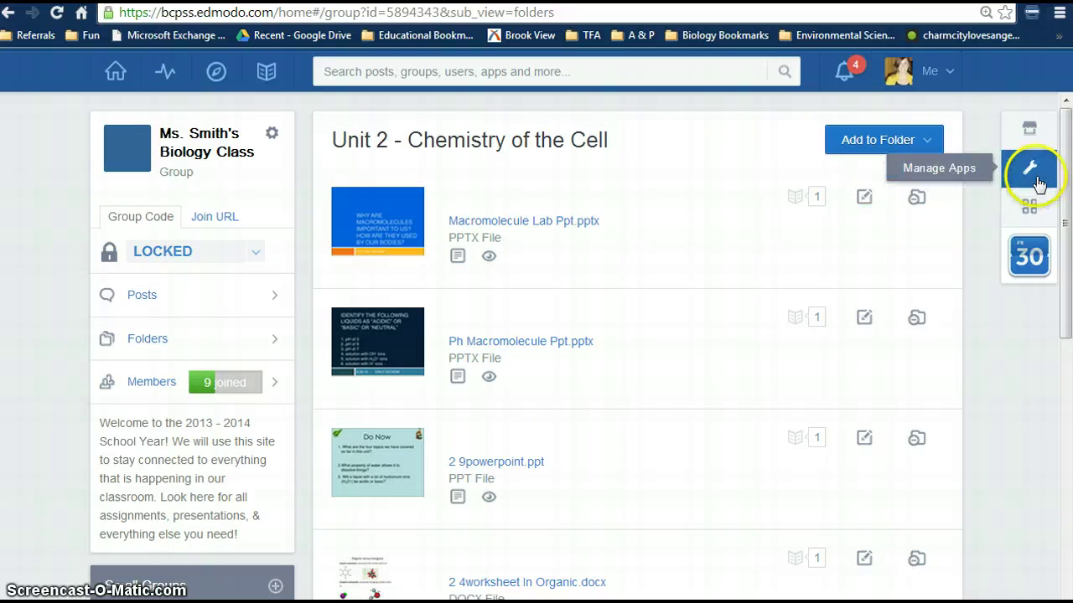
pyautogui.click(1069, 139)
pyautogui.moveTo(1069, 139); pyautogui.dragTo(1029, 152)
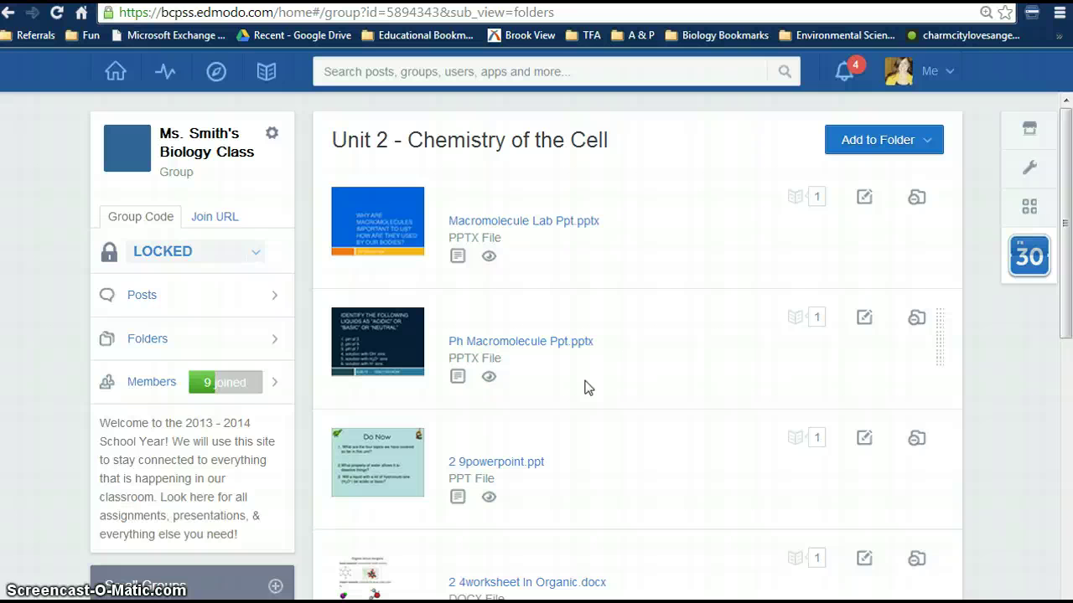
pyautogui.click(479, 145)
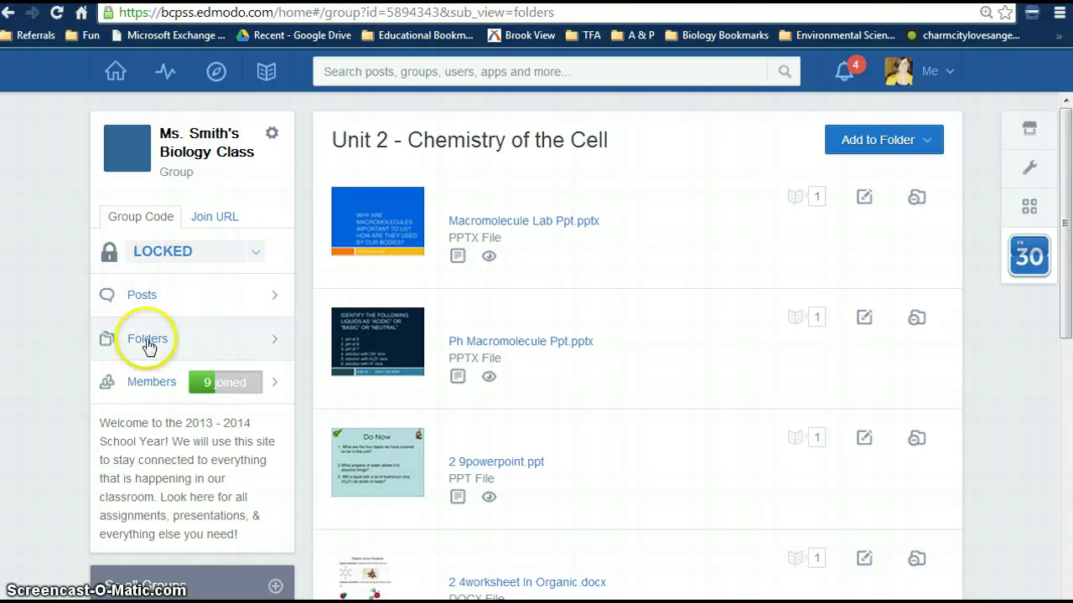
# Look through the group's member list and dismiss the tip about making sure students have joined.
pyautogui.click(127, 397)
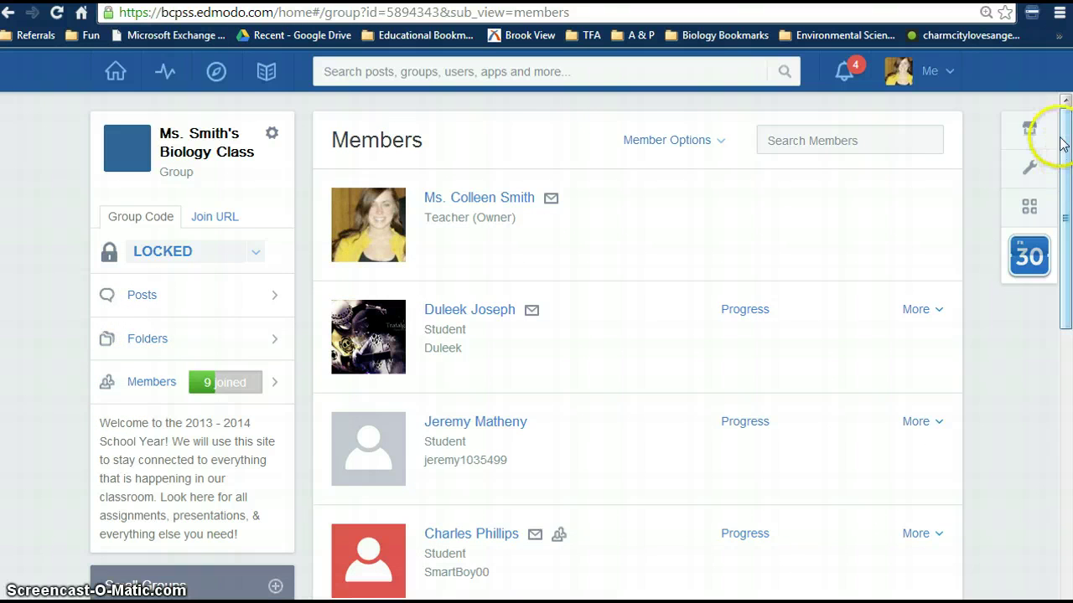
pyautogui.moveTo(1061, 137); pyautogui.dragTo(1044, 479)
pyautogui.moveTo(1048, 245); pyautogui.dragTo(1059, 193)
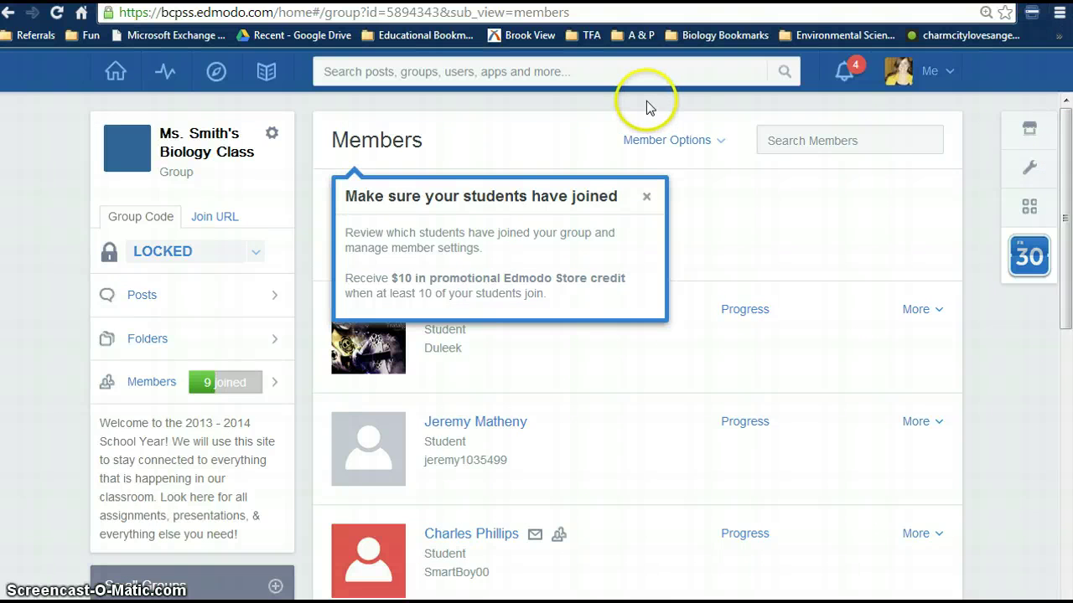
pyautogui.click(645, 199)
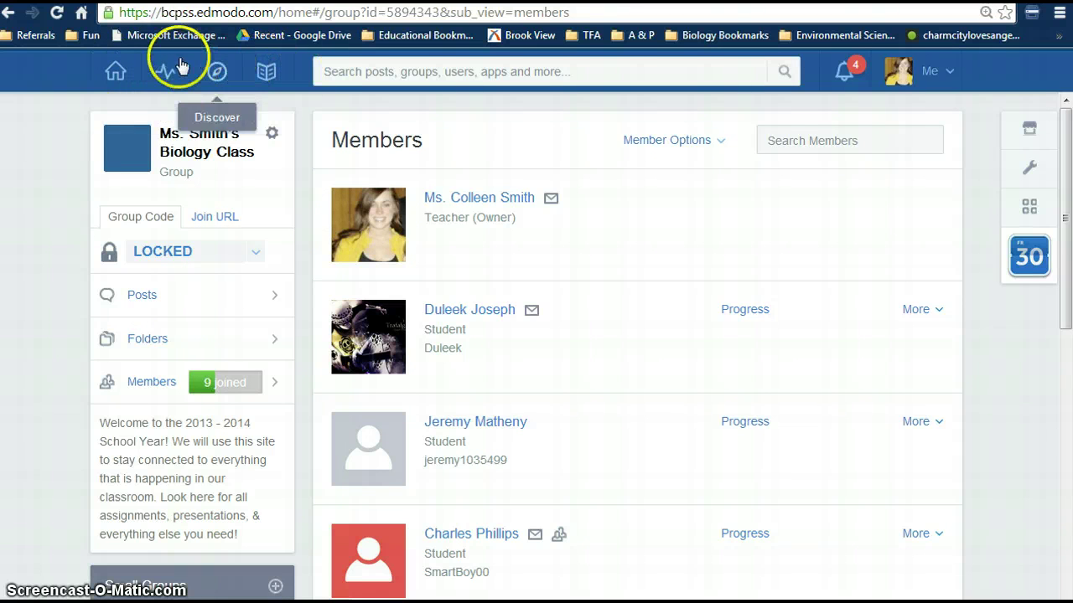
# Open the biology class's progress page and view its grades and badges.
pyautogui.click(166, 70)
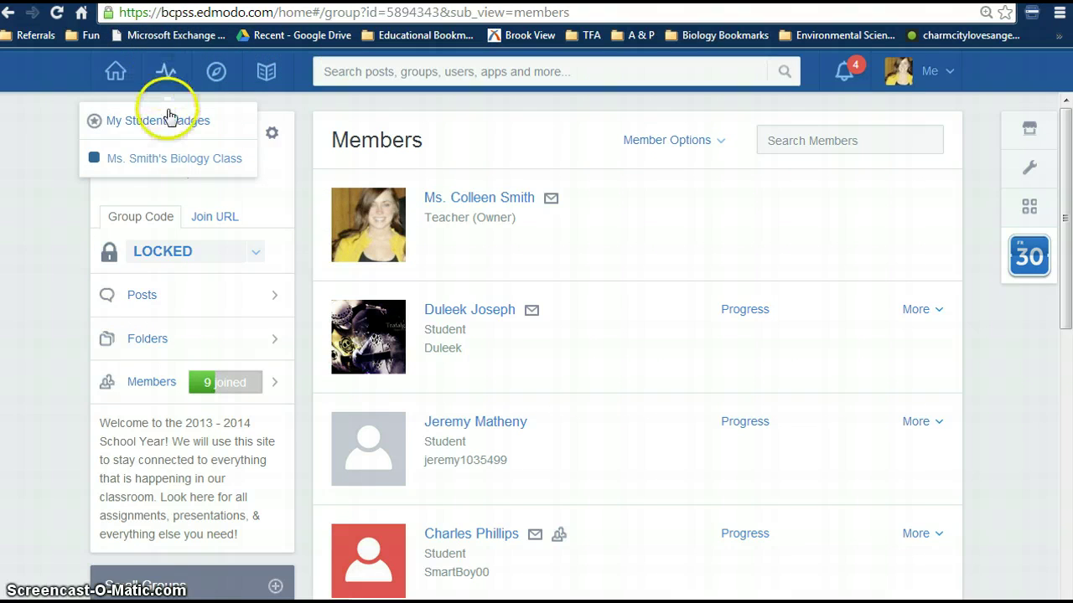
pyautogui.click(158, 170)
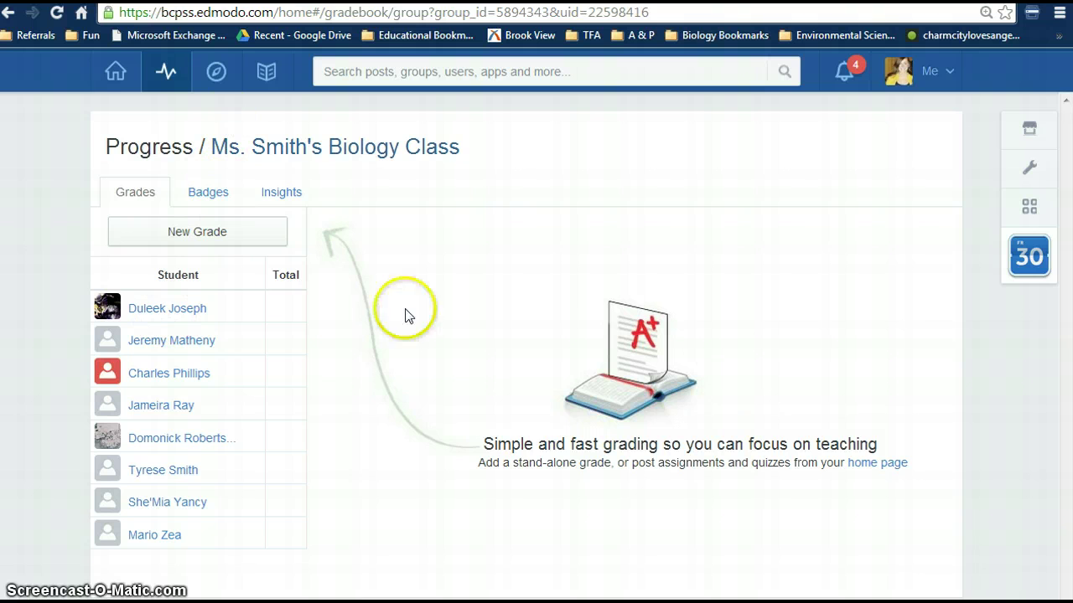
pyautogui.click(193, 195)
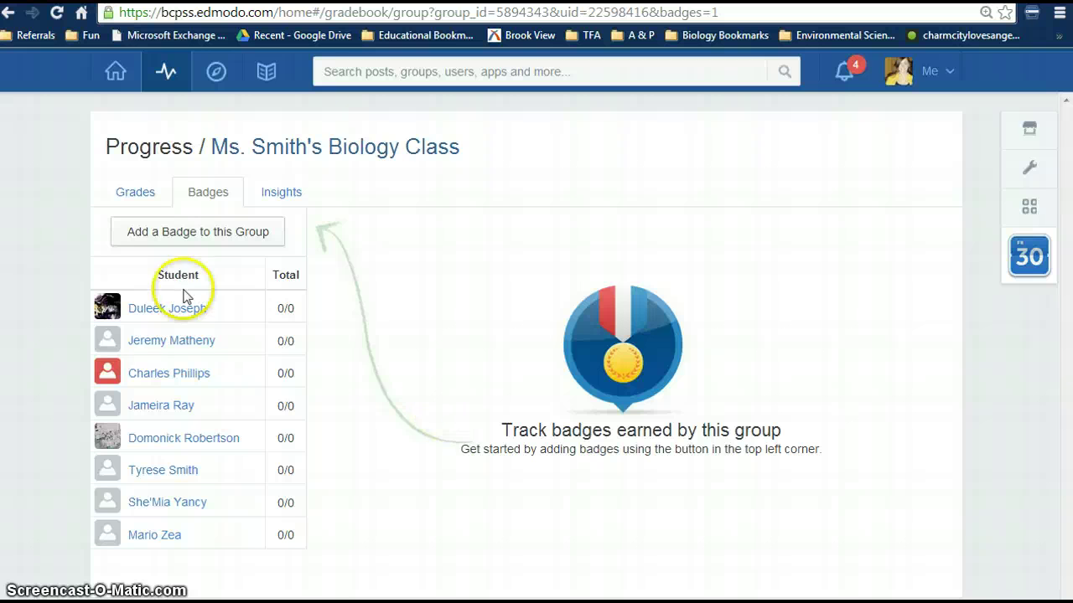
# Examine the Insights for the biology class, including classroom mood, student performance and most active students.
pyautogui.click(297, 200)
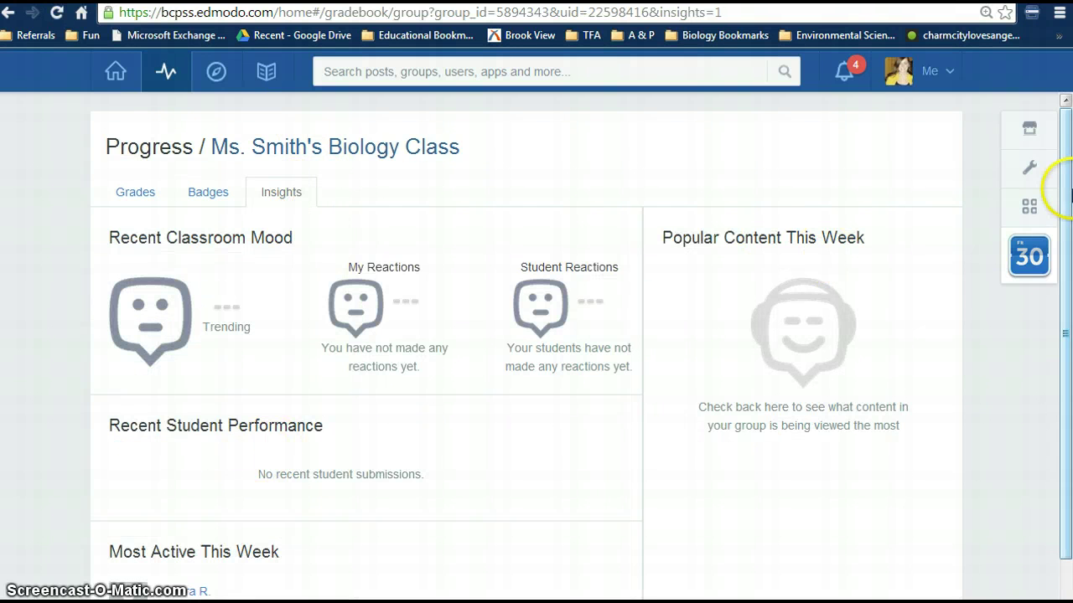
pyautogui.moveTo(1061, 149); pyautogui.dragTo(1039, 209)
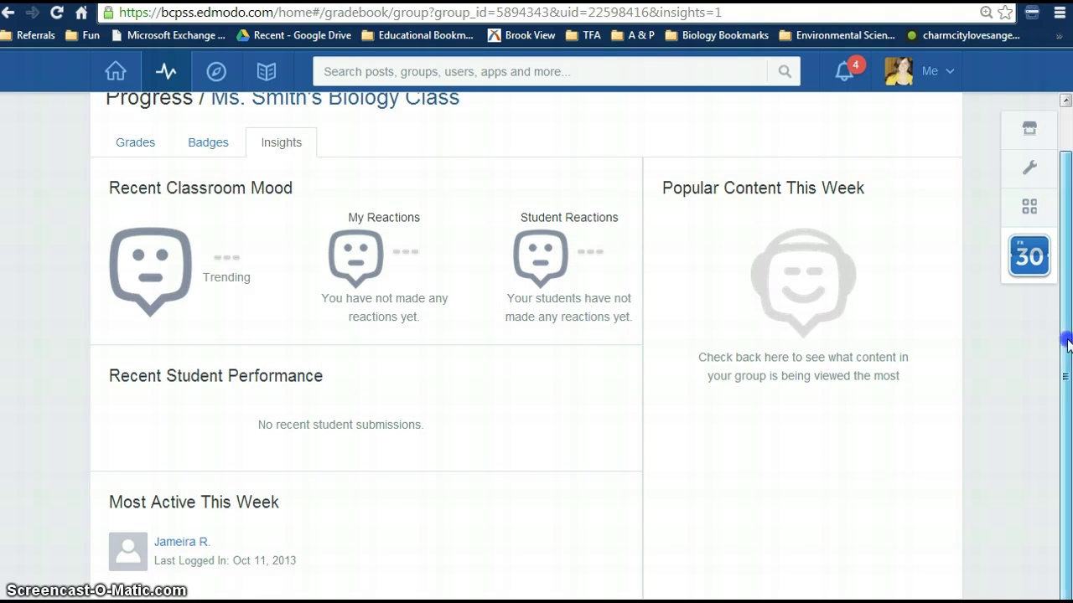
pyautogui.scroll(1, 1068, 310)
pyautogui.scroll(-1, 1068, 310)
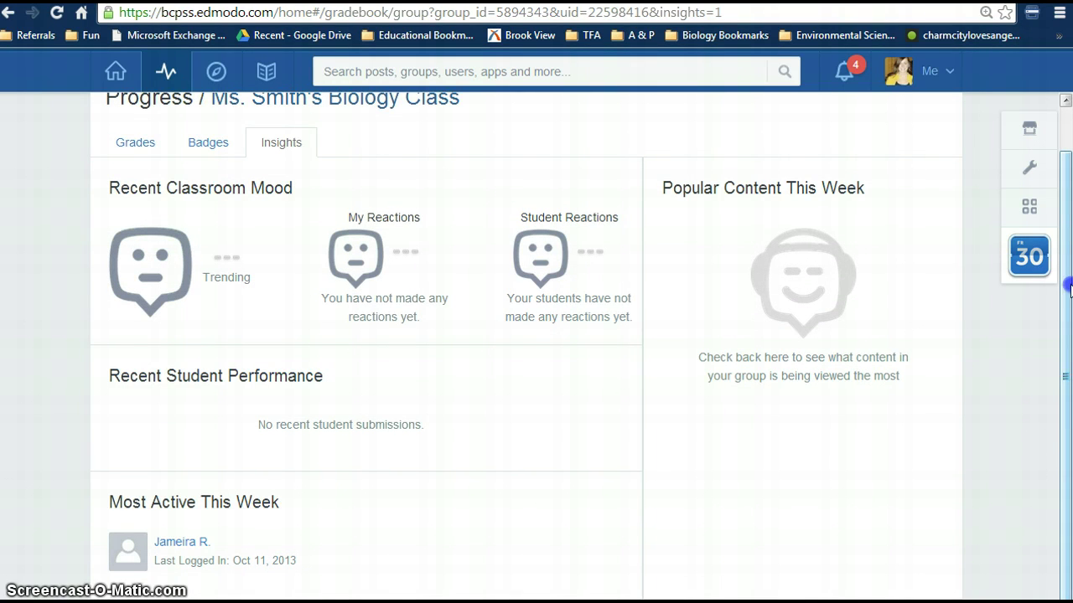
pyautogui.scroll(1, 1067, 286)
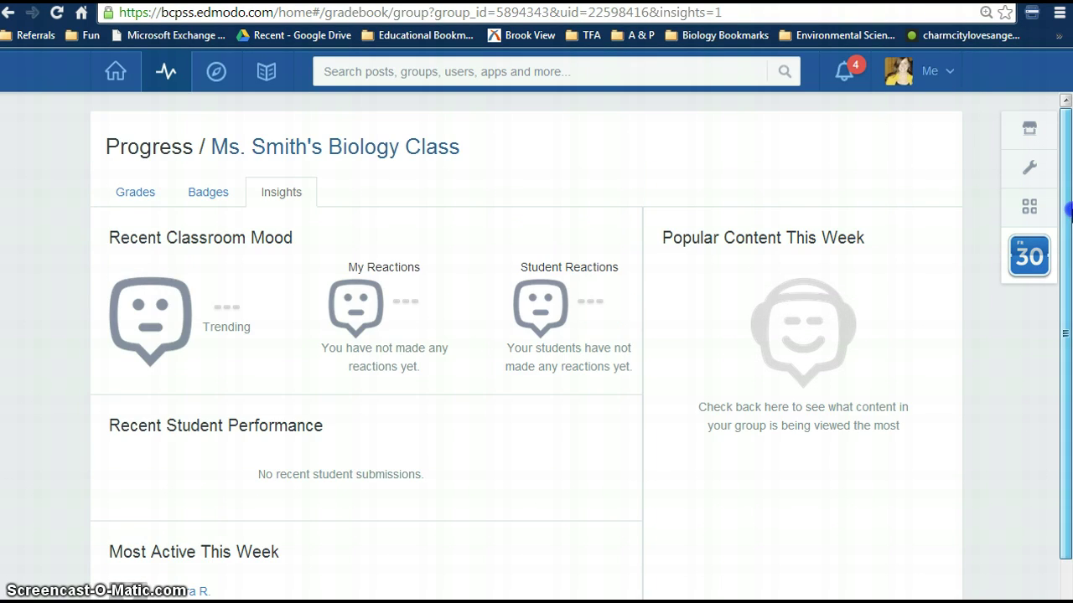
# Return to the home page and reopen the biology class group's posts.
pyautogui.click(117, 72)
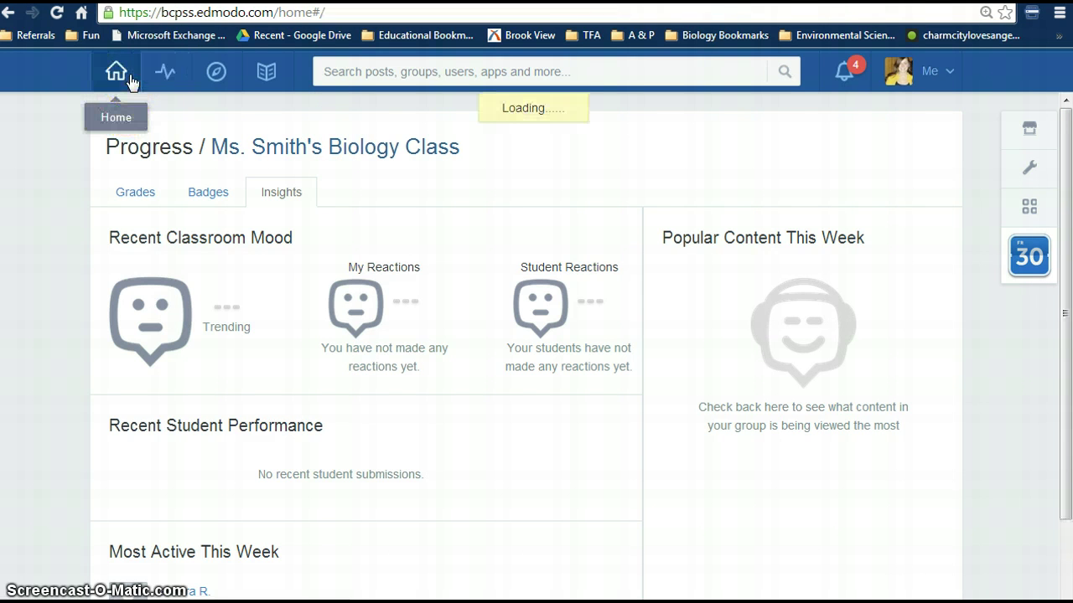
pyautogui.click(425, 546)
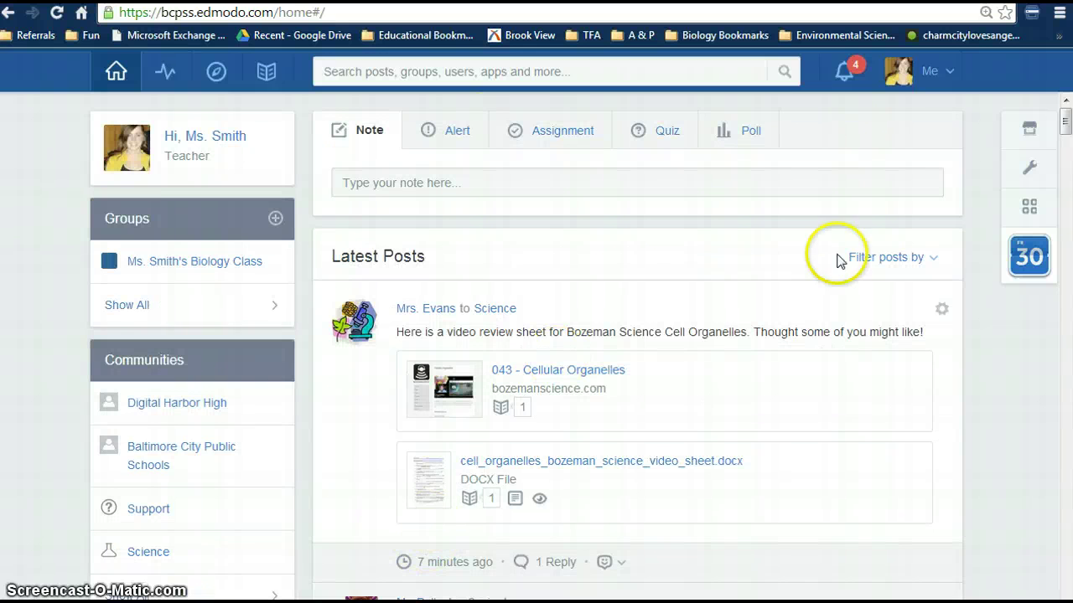
pyautogui.click(161, 278)
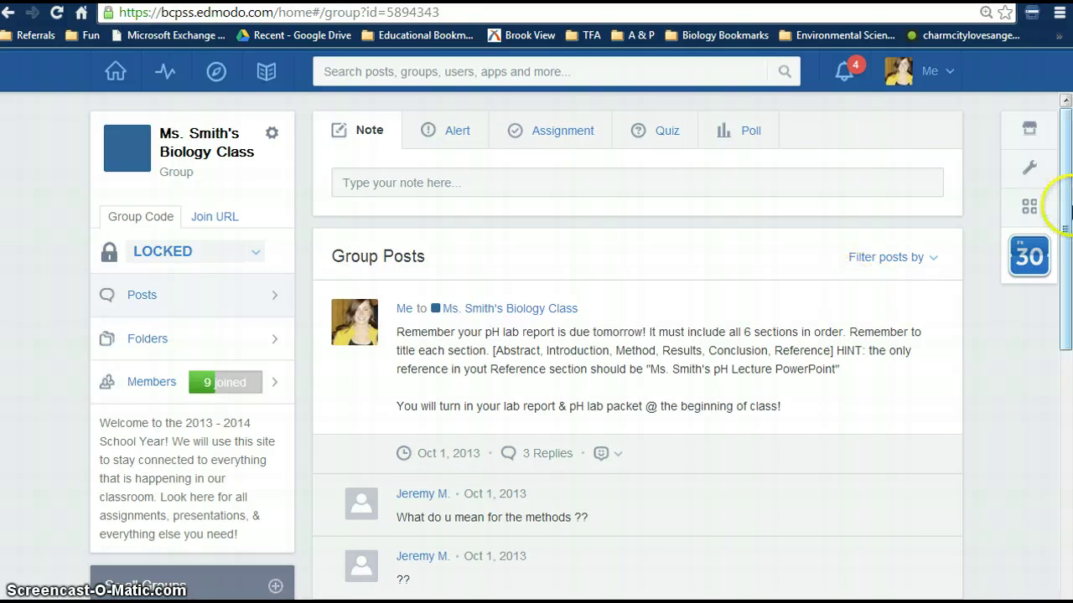
pyautogui.moveTo(1066, 252); pyautogui.dragTo(1068, 72)
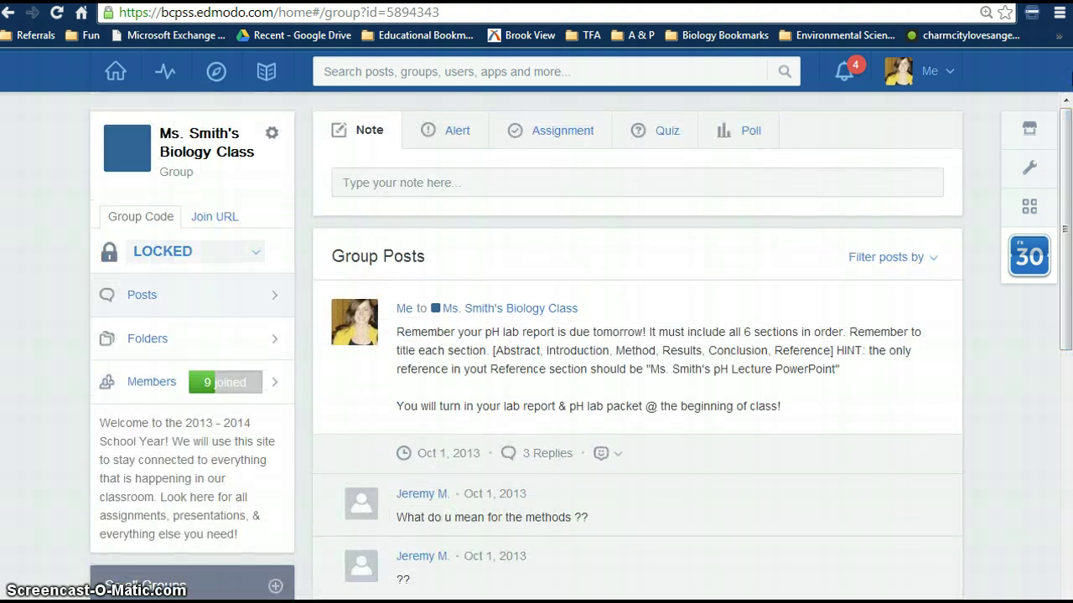